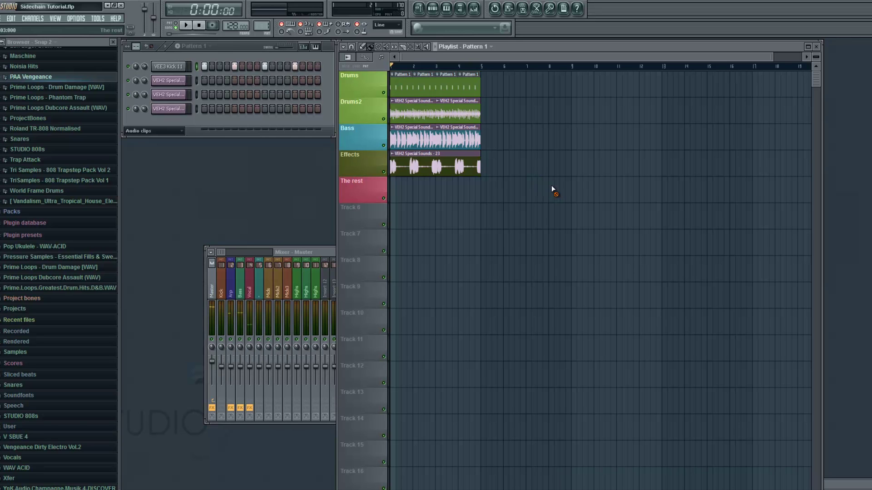
# Preview the song, then inspect the Arp insert's Fruity Parametric EQ 2 in the mixer
pyautogui.click(185, 25)
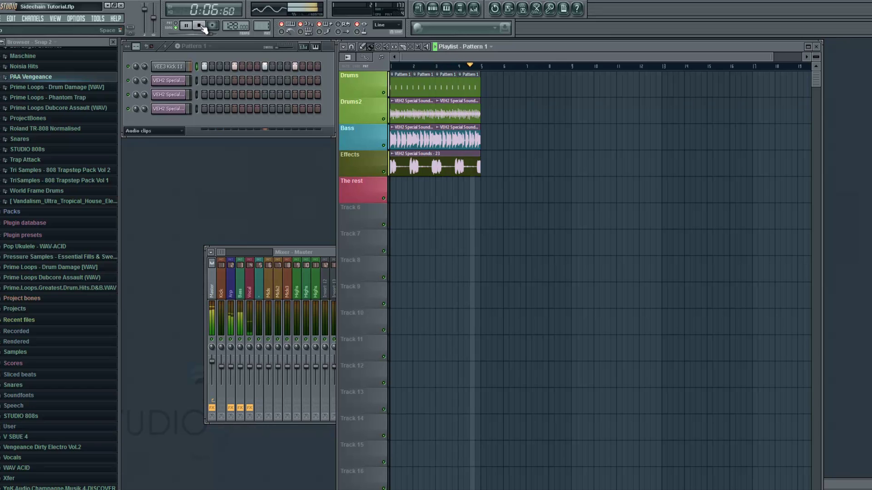
pyautogui.click(200, 27)
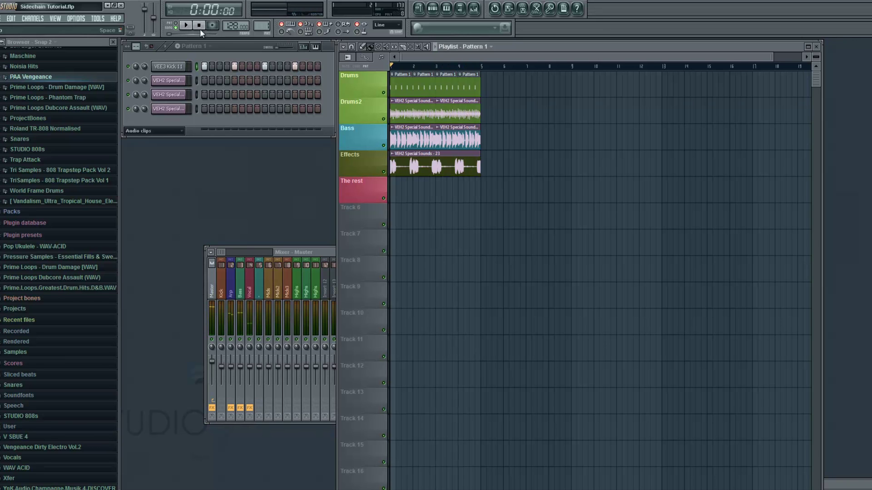
pyautogui.doubleClick(393, 122)
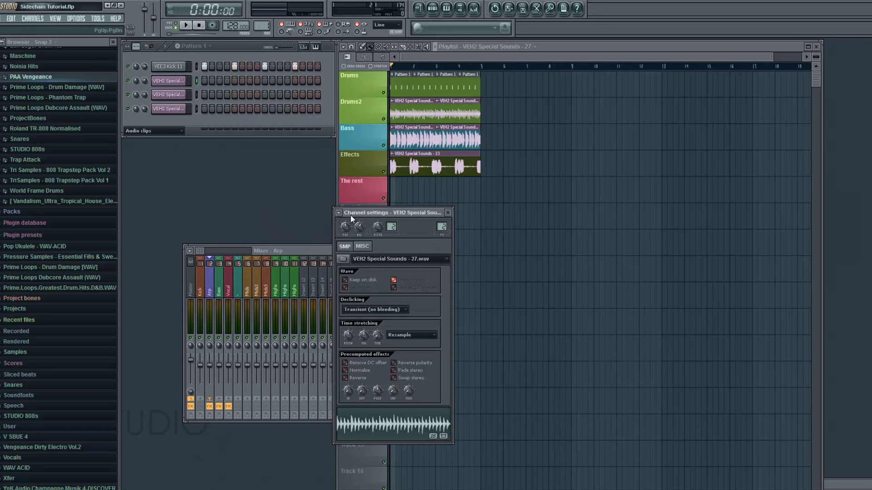
pyautogui.click(270, 257)
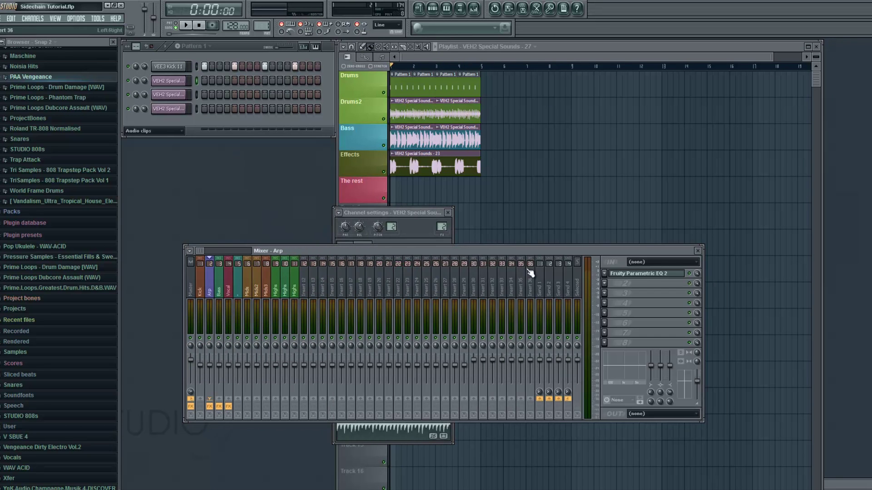
pyautogui.click(642, 273)
pyautogui.click(422, 102)
# Inspect the Bass insert's Fruity Parametric EQ 2 from the Bass clip
pyautogui.doubleClick(408, 134)
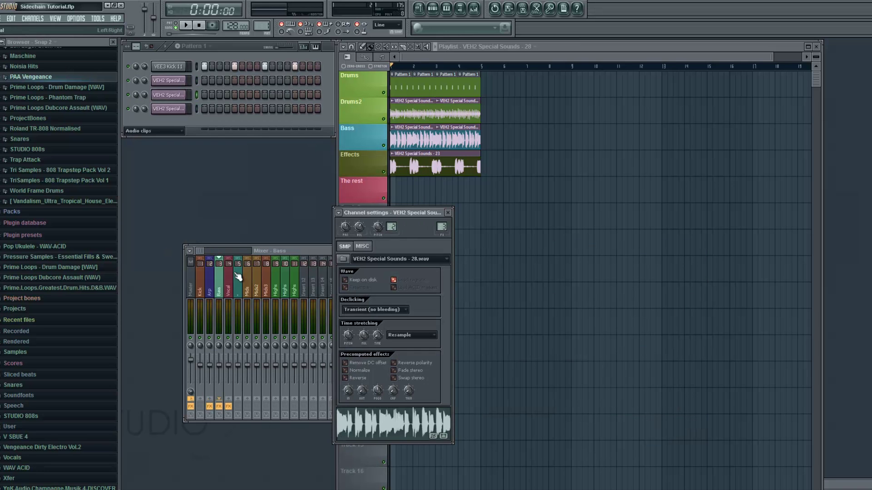
pyautogui.click(220, 280)
pyautogui.click(627, 275)
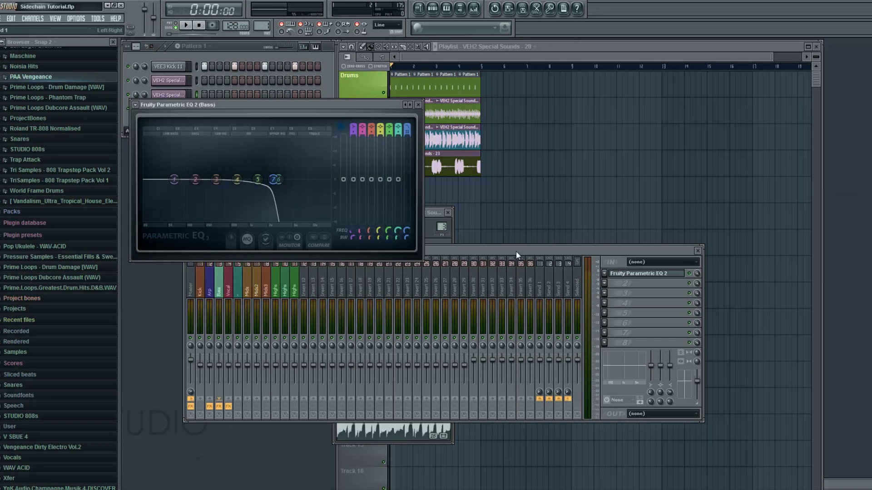
pyautogui.click(418, 104)
# Inspect the Vocal insert's Fruity Reeverb from the Effects clip
pyautogui.doubleClick(408, 162)
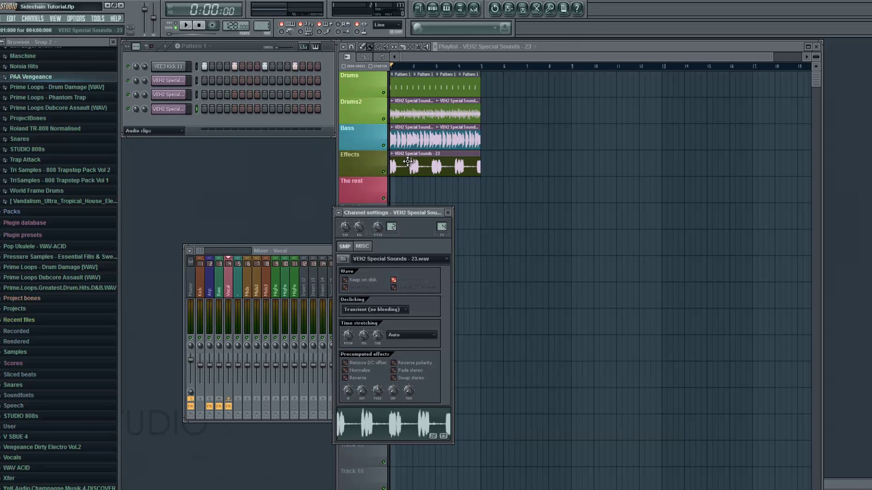
pyautogui.click(231, 279)
pyautogui.click(626, 275)
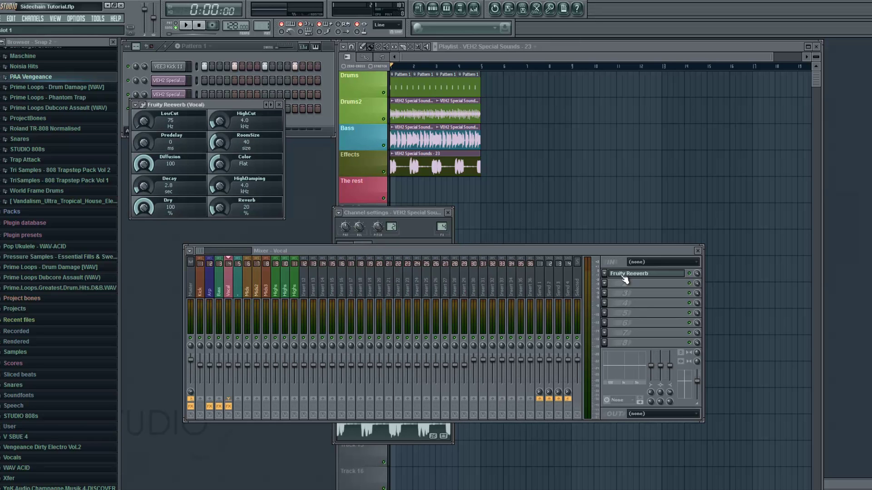
pyautogui.click(280, 105)
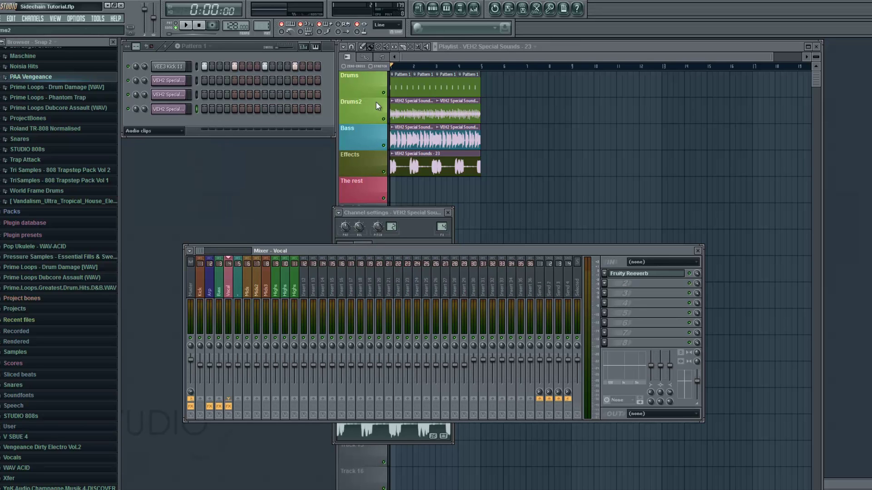
# Switch playback to pattern mode and play the pattern
pyautogui.click(400, 86)
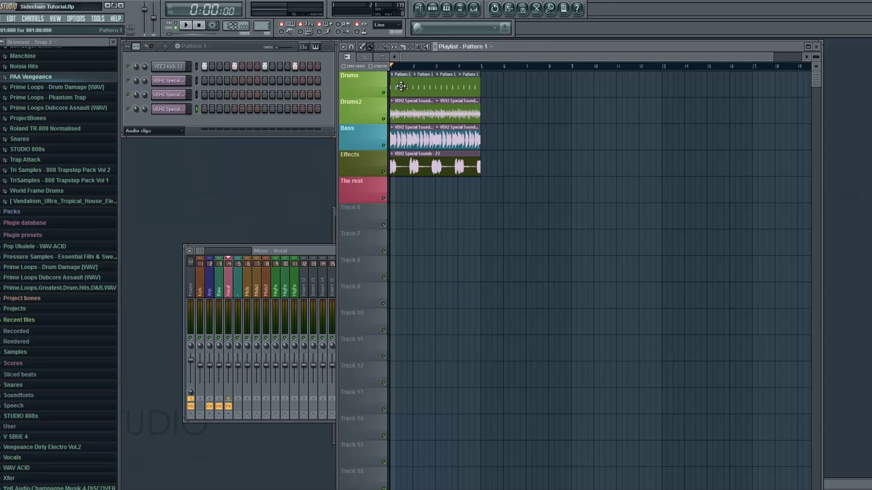
pyautogui.click(175, 22)
pyautogui.click(186, 25)
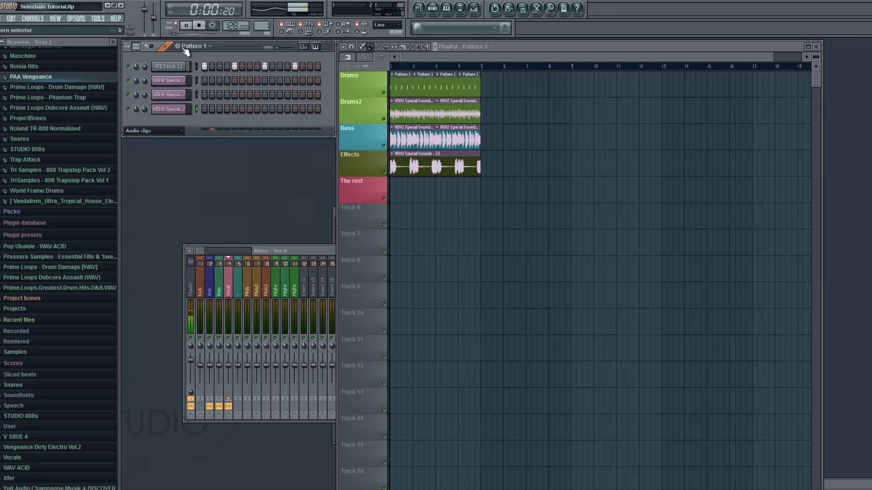
# Point the VEE3 Kick 11 channel's FX target at the Kick insert, then stop playback
pyautogui.click(168, 66)
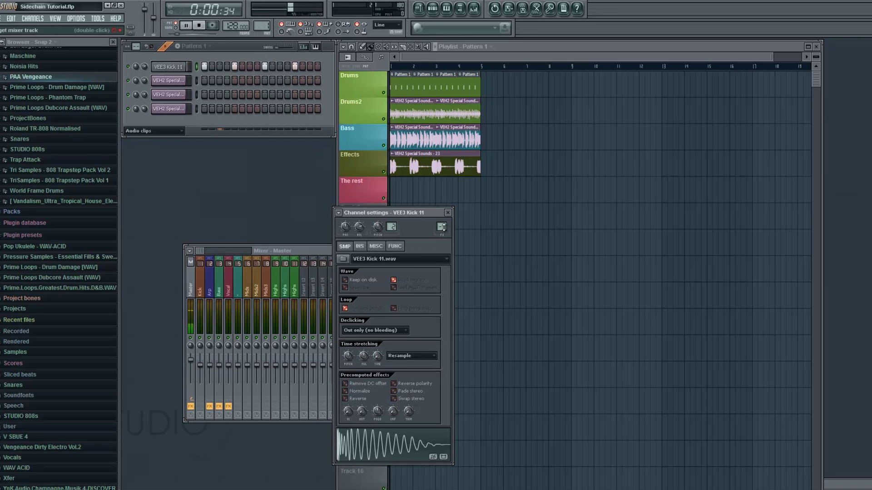
pyautogui.moveTo(443, 227); pyautogui.dragTo(443, 223)
pyautogui.click(448, 213)
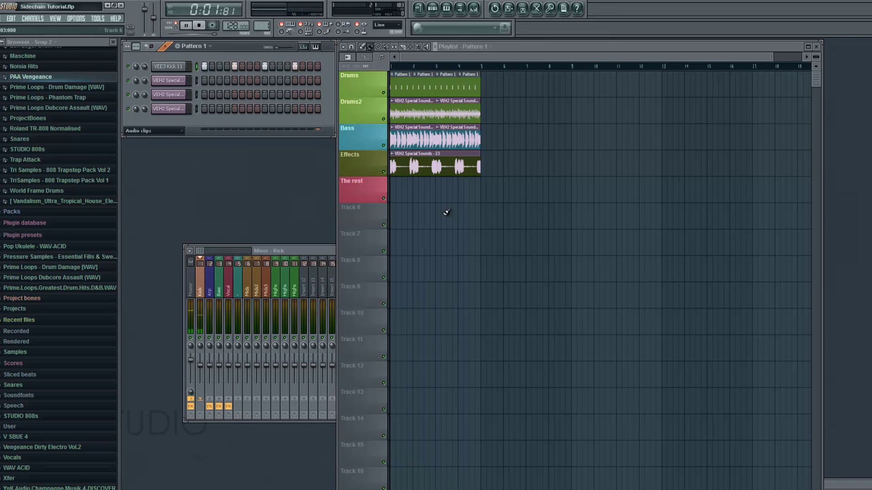
pyautogui.rightClick(202, 363)
pyautogui.press('Escape')
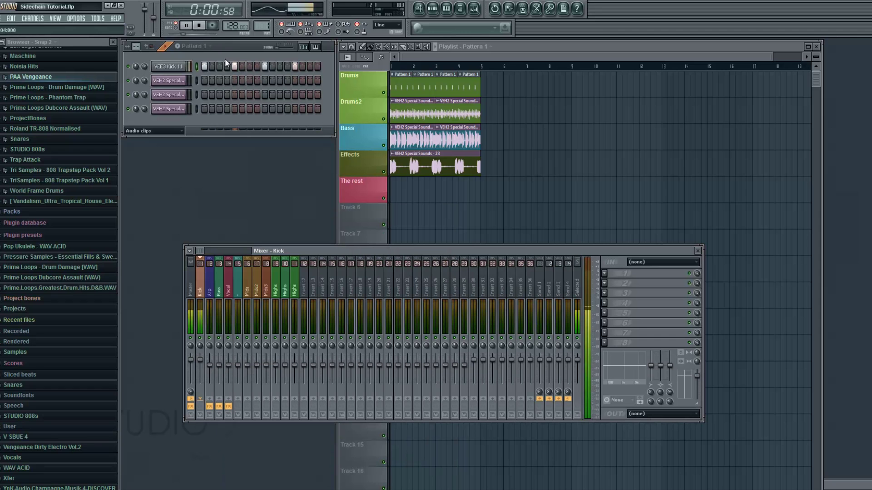
pyautogui.click(200, 25)
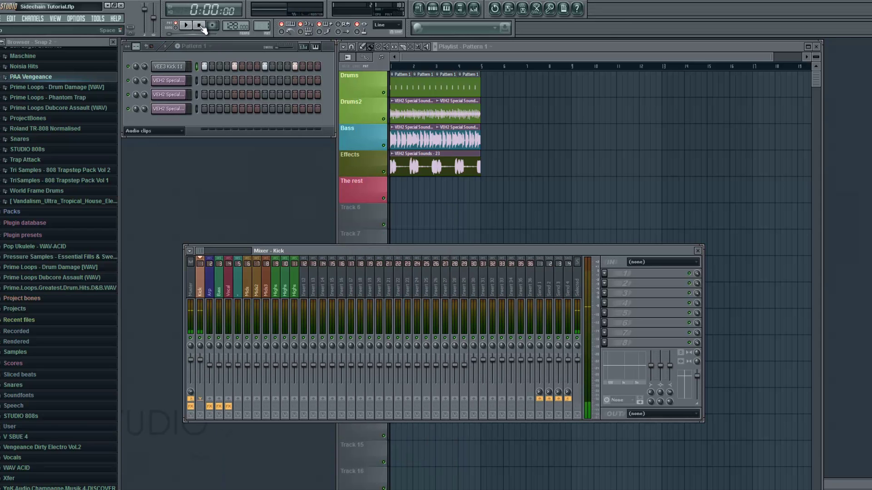
# Set Arp, Bass and Vocal each to 'Route to this track only' on insert 5
pyautogui.click(211, 281)
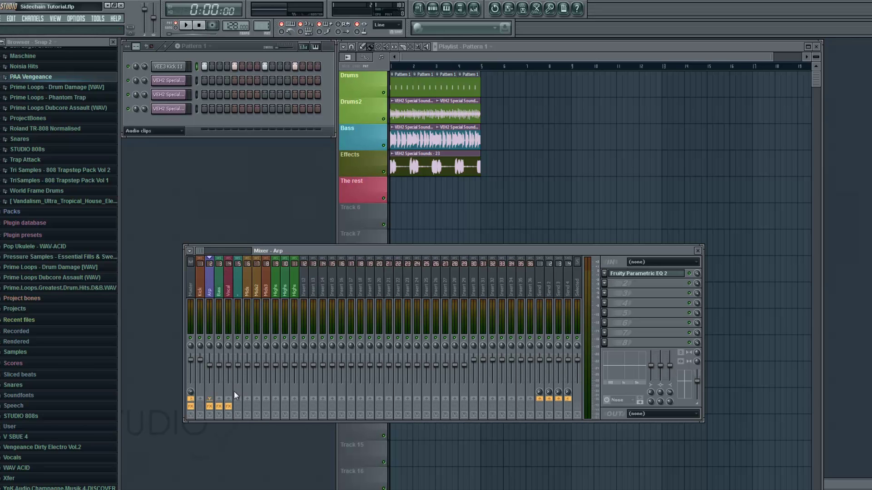
pyautogui.rightClick(244, 403)
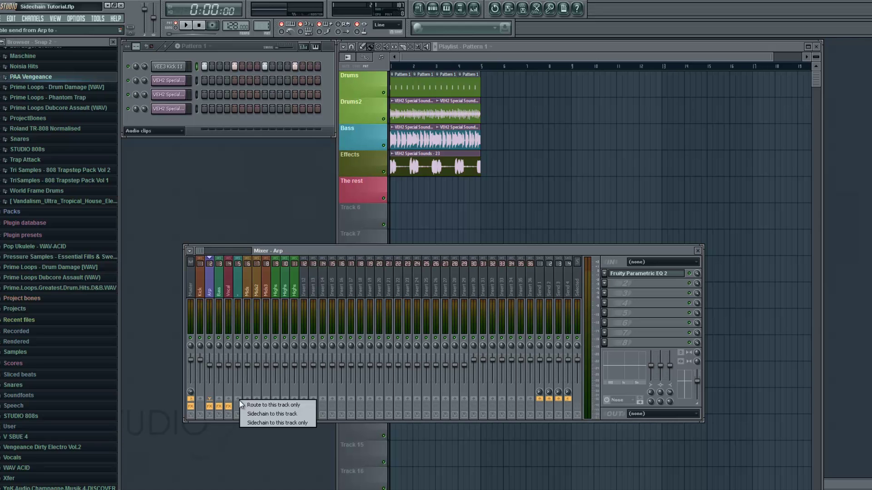
pyautogui.click(245, 404)
pyautogui.click(221, 294)
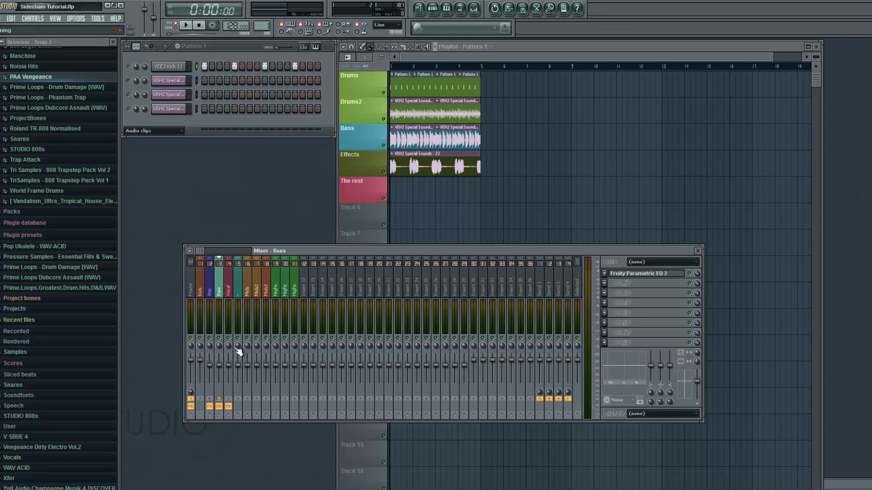
pyautogui.rightClick(243, 402)
pyautogui.click(254, 405)
pyautogui.click(229, 295)
pyautogui.rightClick(238, 398)
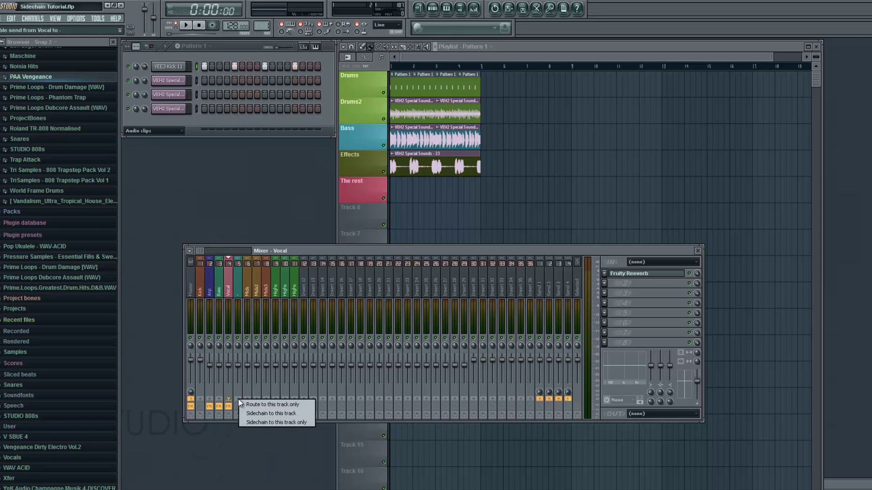
pyautogui.click(252, 404)
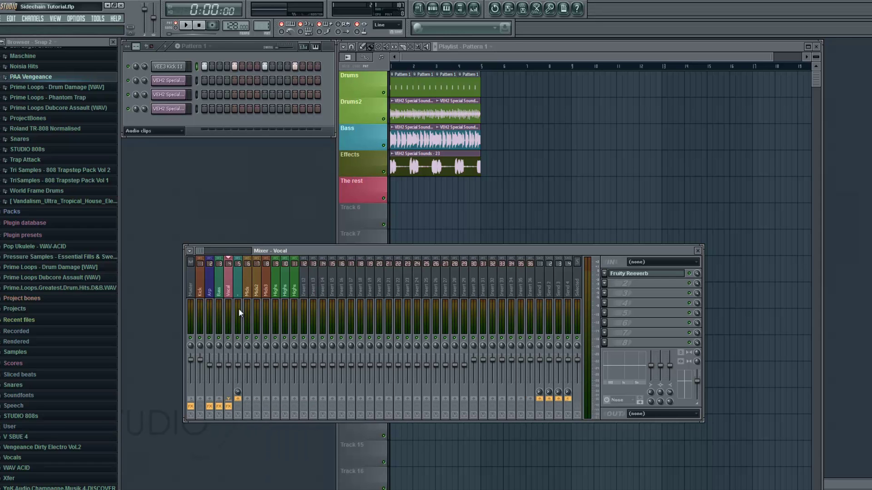
# Mute the Drums track, start playback, and reset insert 5's volume to default
pyautogui.click(384, 93)
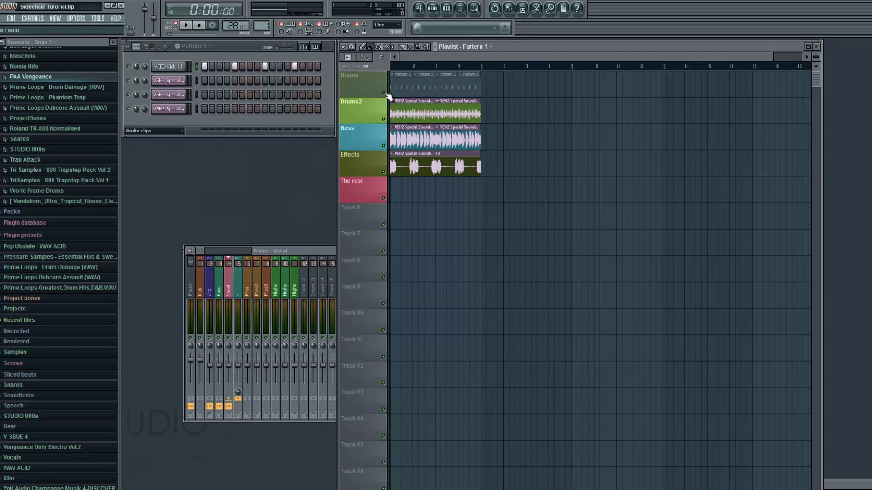
pyautogui.click(184, 26)
pyautogui.click(239, 278)
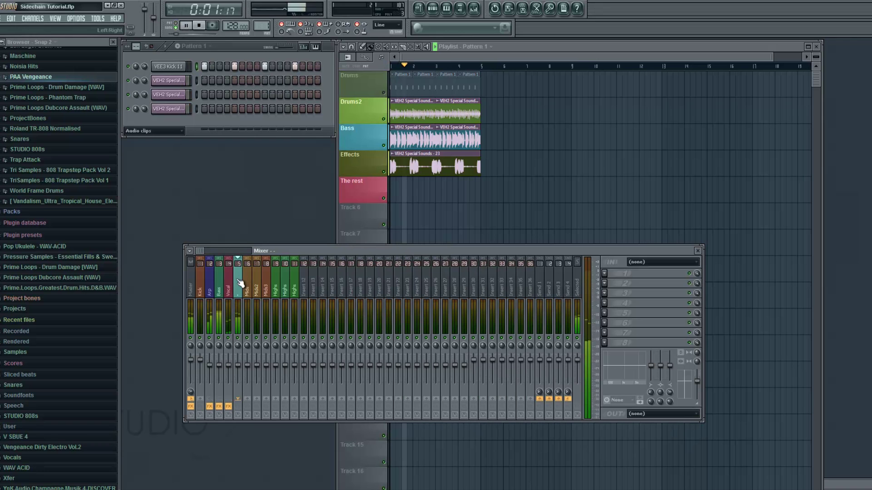
pyautogui.rightClick(243, 362)
pyautogui.click(257, 384)
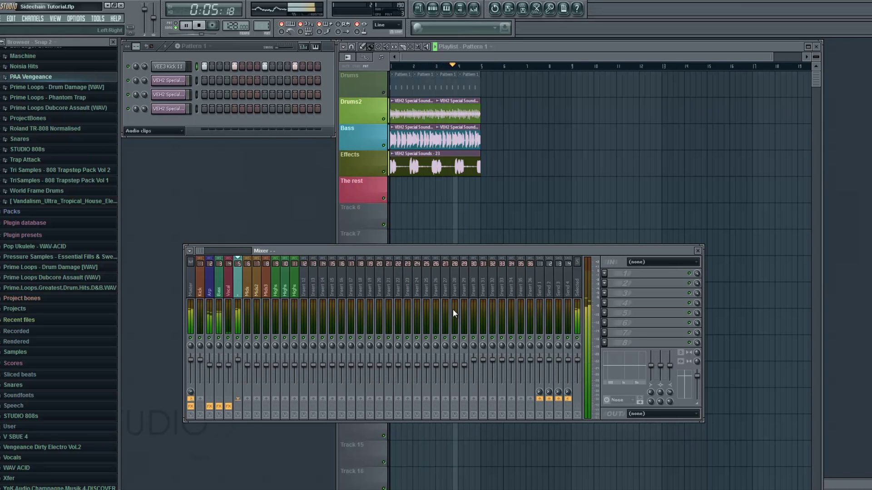
# Load Soundgoodizer into insert 5's first slot, then remove it again
pyautogui.click(606, 278)
pyautogui.click(810, 131)
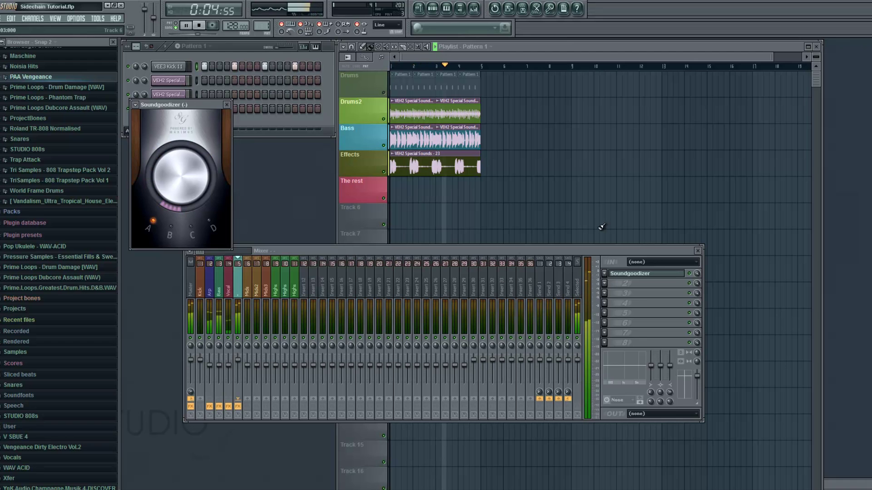
pyautogui.click(604, 274)
pyautogui.moveTo(617, 284)
pyautogui.click(702, 59)
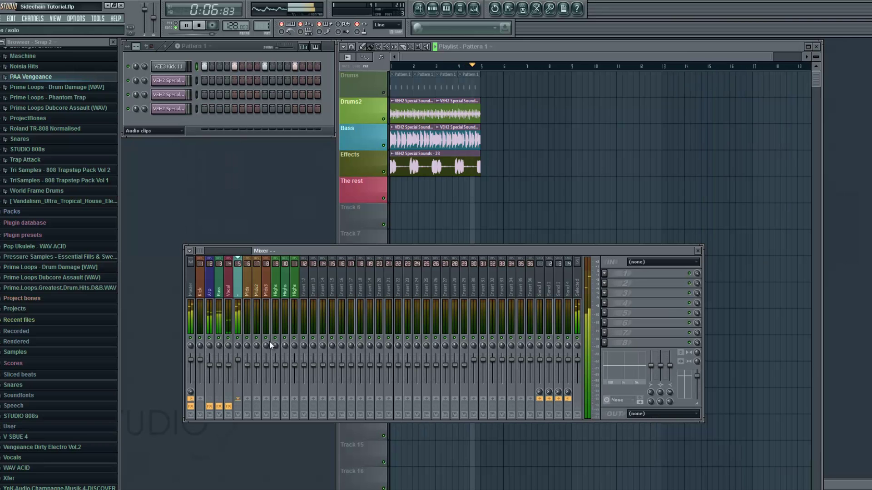
# Reset the Vocal insert's volume fader to its default level
pyautogui.click(229, 361)
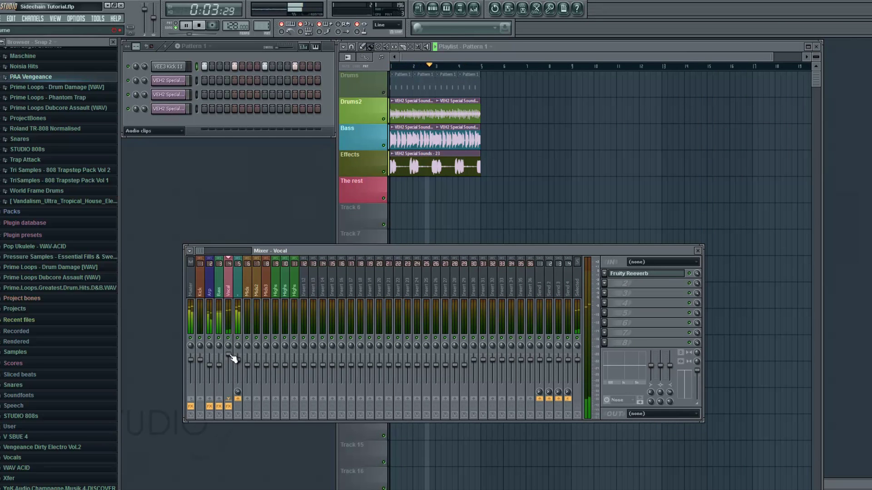
pyautogui.rightClick(234, 358)
pyautogui.click(245, 443)
# Rename insert 5 to 'Group', stop playback, and unmute the Drums track
pyautogui.click(238, 296)
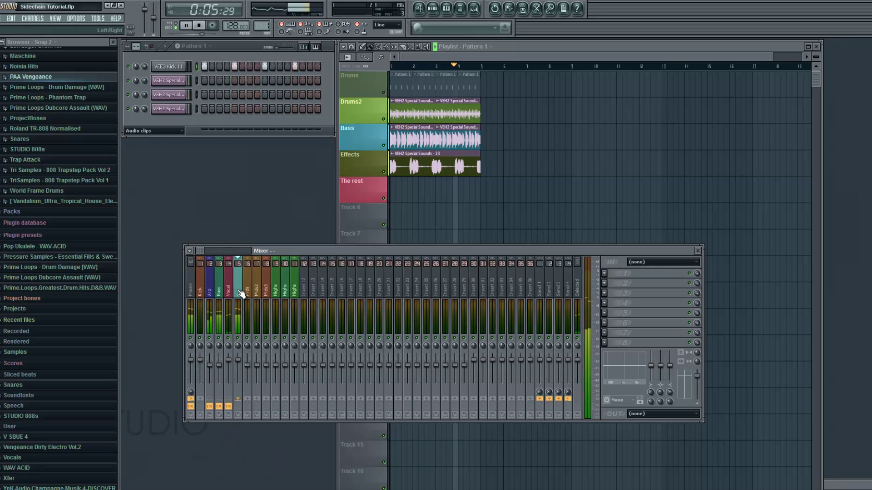
pyautogui.rightClick(239, 259)
pyautogui.click(284, 330)
pyautogui.write('Group')
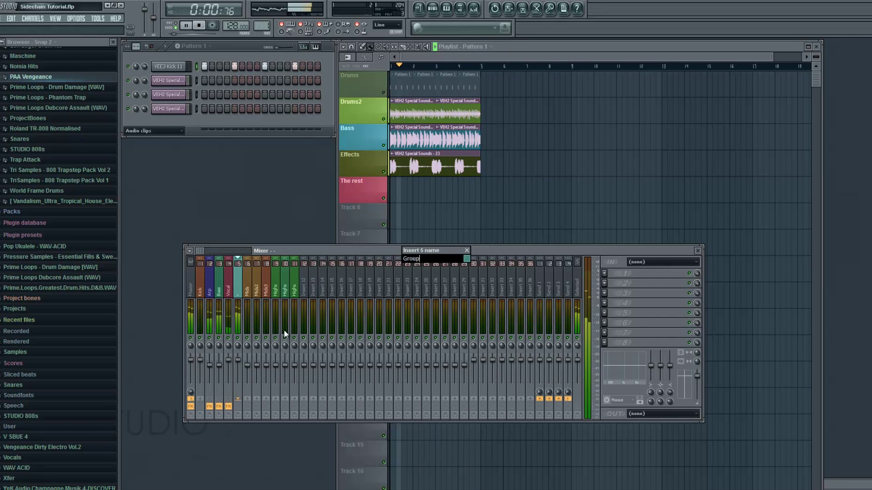
pyautogui.press('Return')
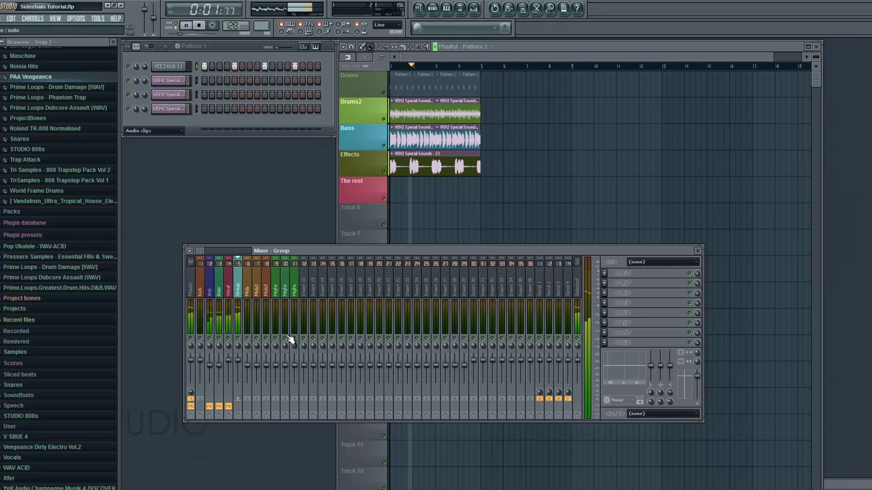
pyautogui.click(199, 25)
pyautogui.click(384, 93)
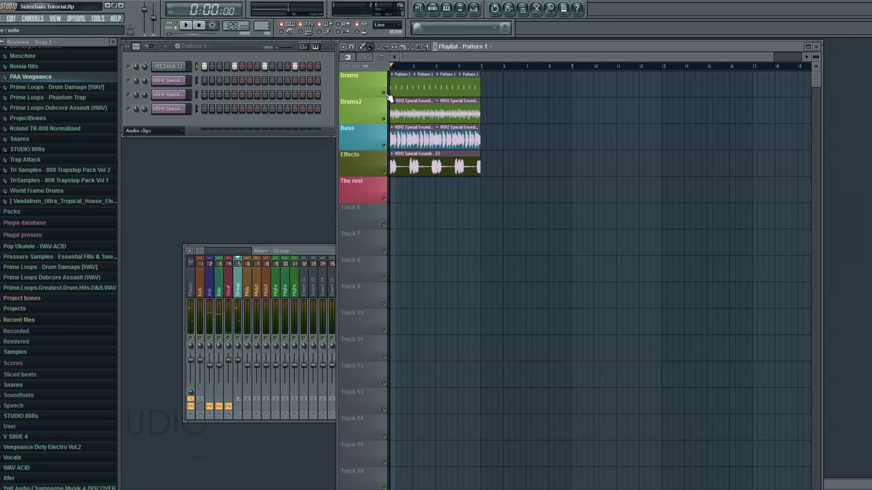
# With Kick selected and the song playing, choose 'Sidechain to this track' on Group
pyautogui.click(200, 291)
pyautogui.click(185, 25)
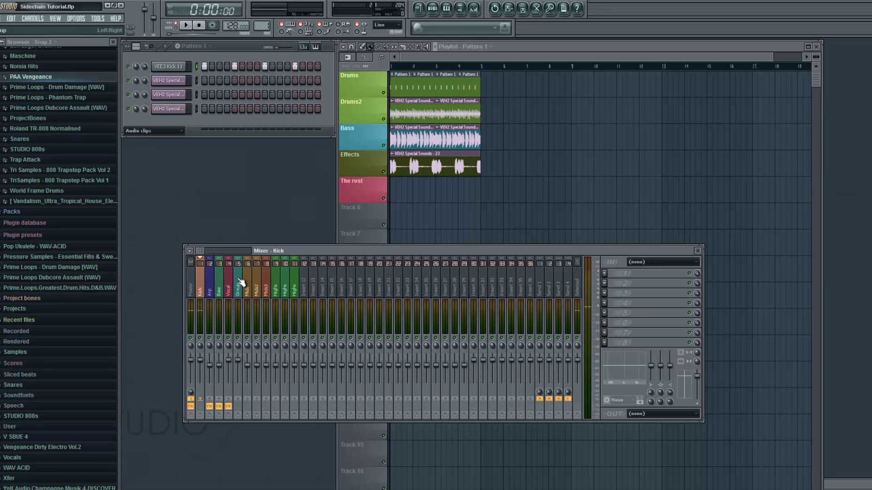
pyautogui.rightClick(238, 399)
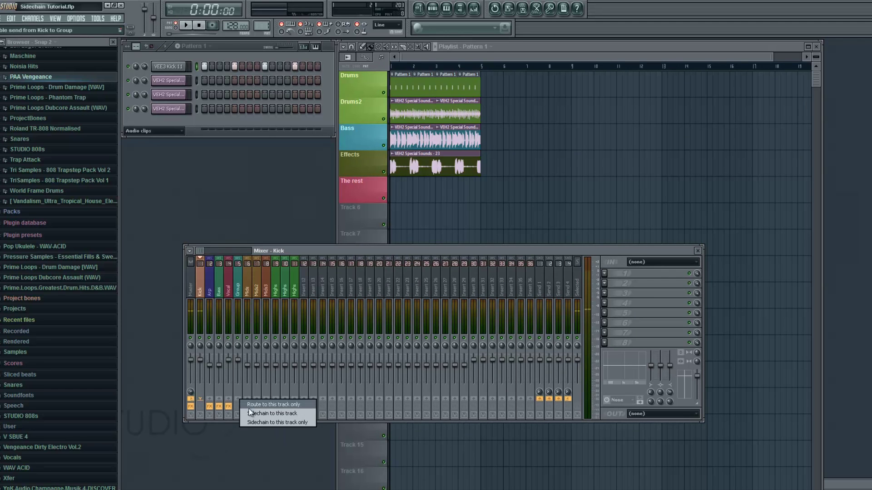
pyautogui.click(251, 412)
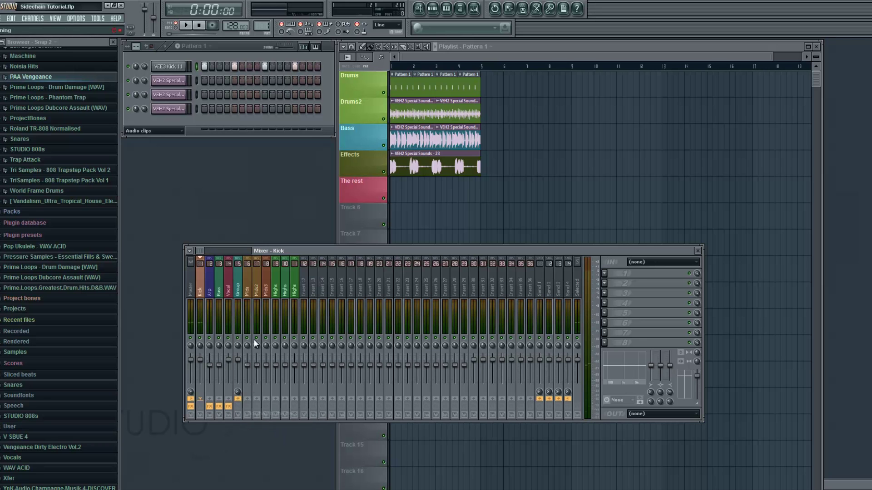
# Load Fruity Limiter into the Group insert's slot 8
pyautogui.click(241, 290)
pyautogui.click(604, 343)
pyautogui.moveTo(670, 317)
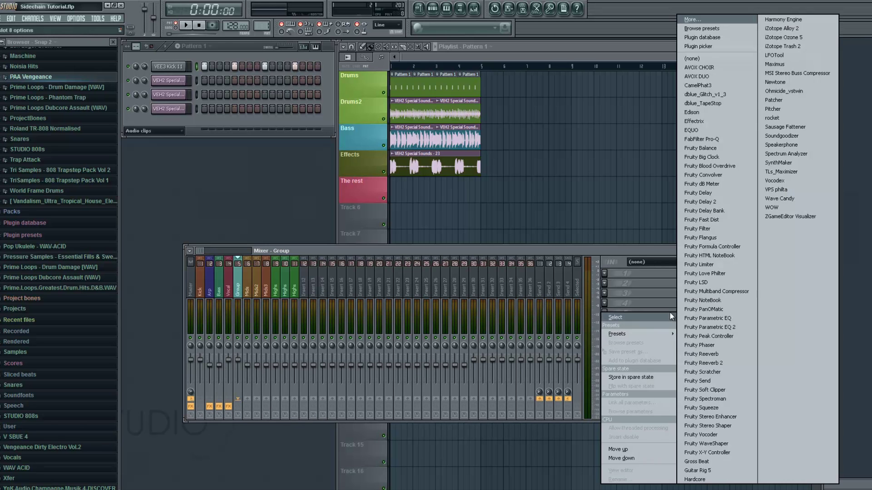
pyautogui.click(715, 270)
# Switch the limiter to COMP mode with sidechain 1, lower threshold and higher ratio
pyautogui.click(464, 411)
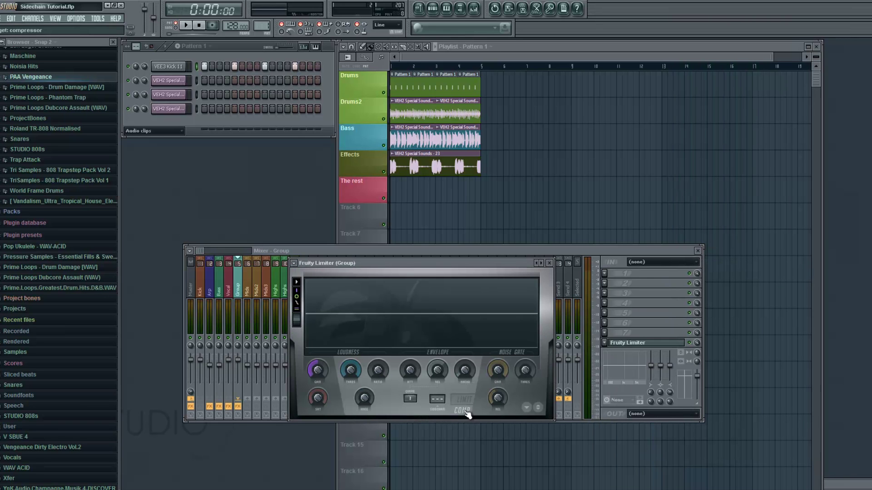
pyautogui.moveTo(436, 399); pyautogui.dragTo(434, 390)
pyautogui.moveTo(351, 370); pyautogui.dragTo(369, 456)
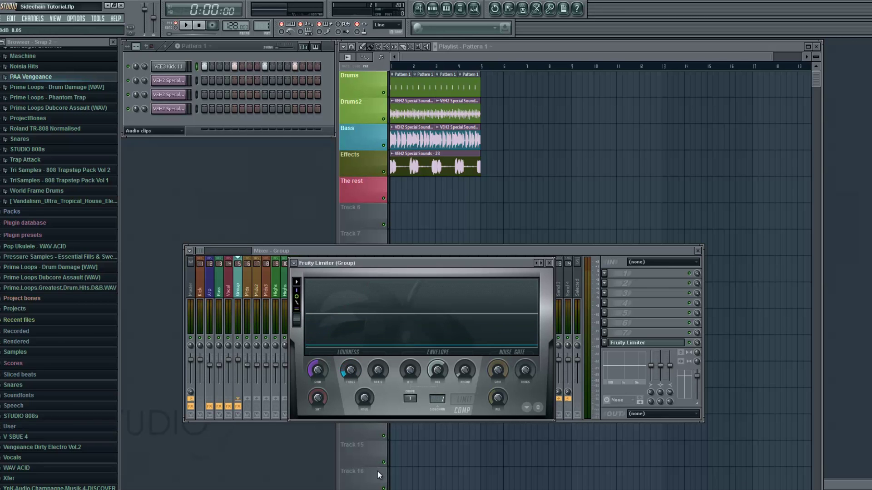
pyautogui.moveTo(377, 369); pyautogui.dragTo(385, 303)
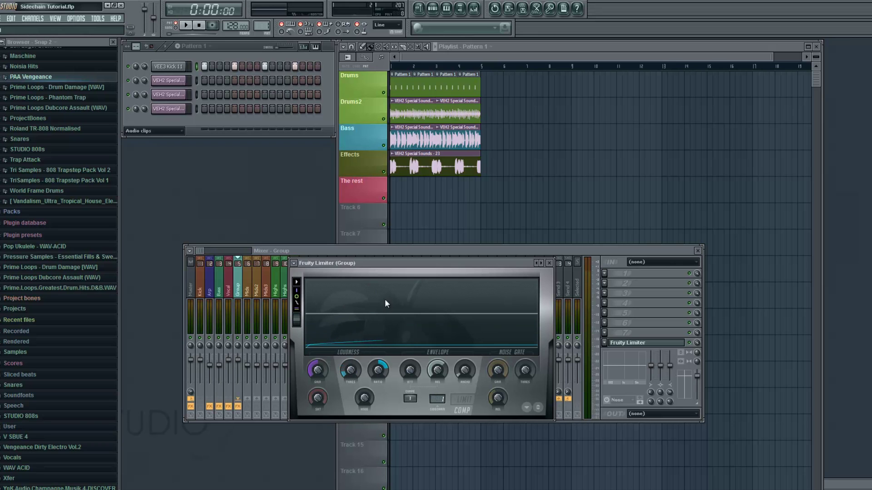
pyautogui.click(184, 26)
# Play the ducked mix, then drag the Bass insert fader down to about -1.4 dB
pyautogui.click(183, 27)
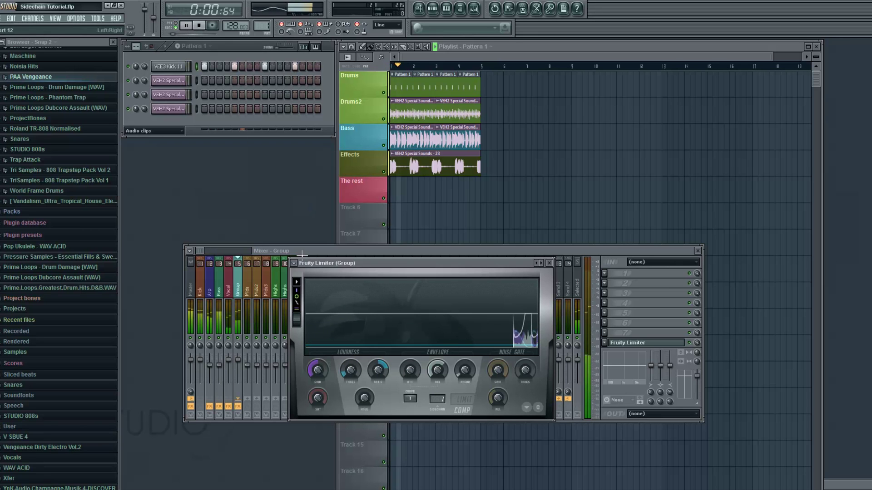
pyautogui.click(678, 343)
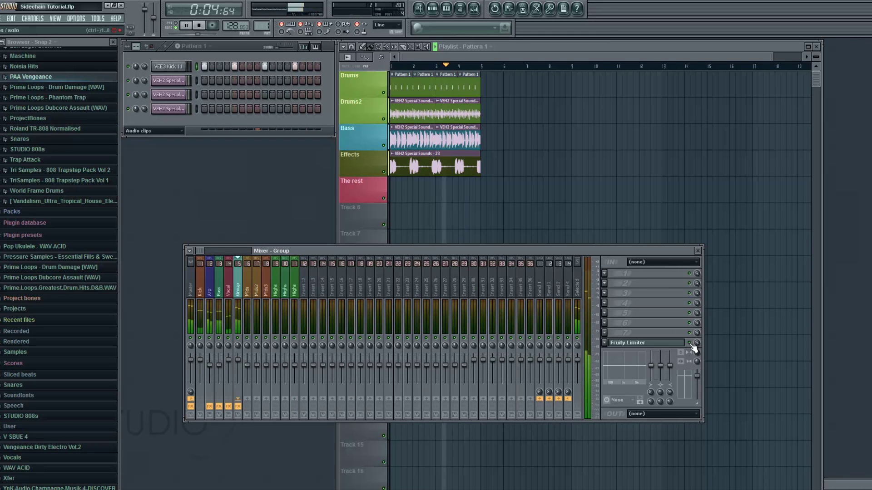
pyautogui.click(669, 344)
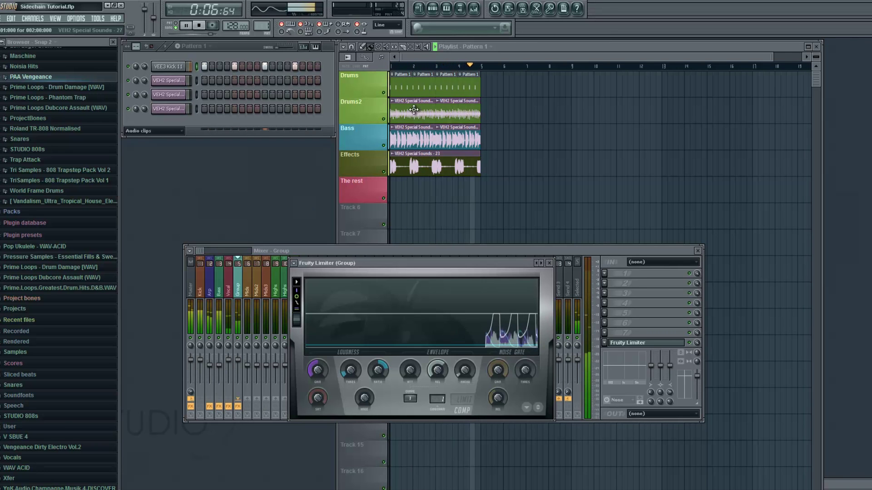
pyautogui.click(549, 263)
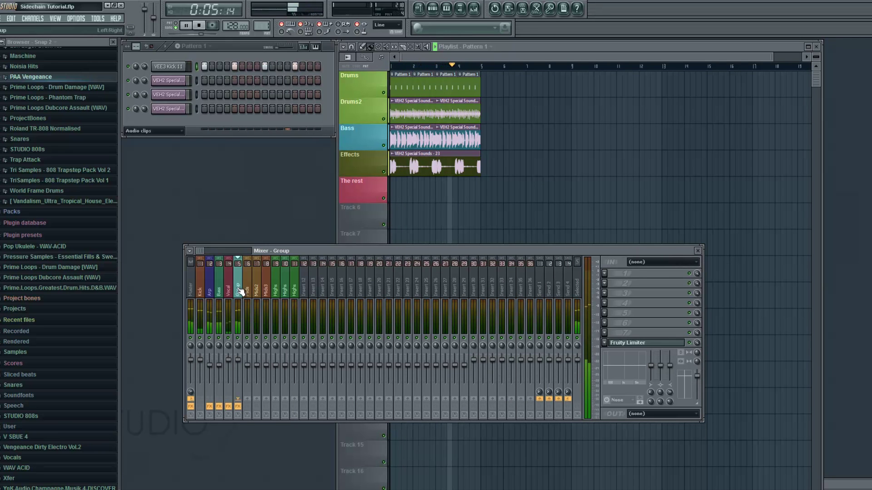
pyautogui.click(219, 369)
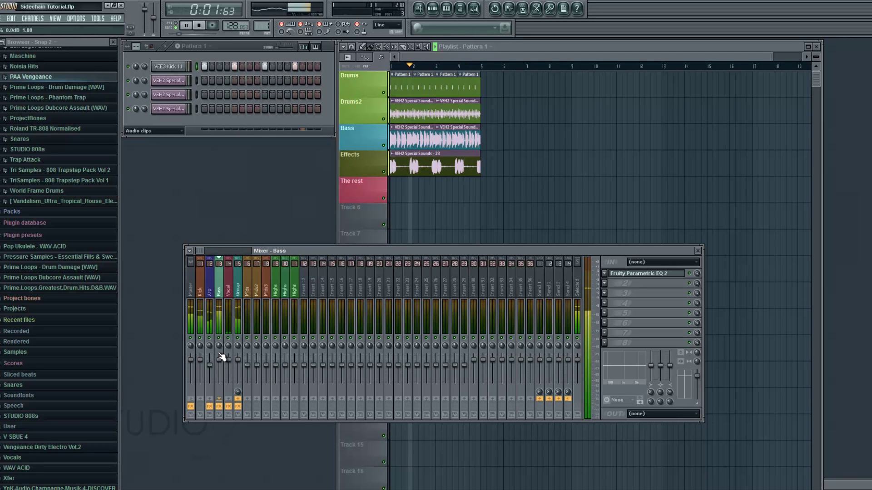
pyautogui.moveTo(222, 357); pyautogui.dragTo(224, 368)
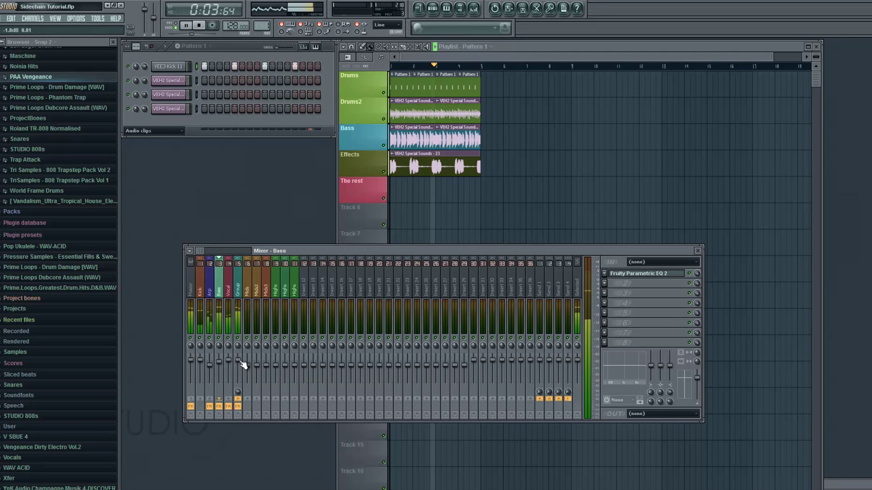
# Stop playback so the song position rewinds to the start
pyautogui.click(200, 25)
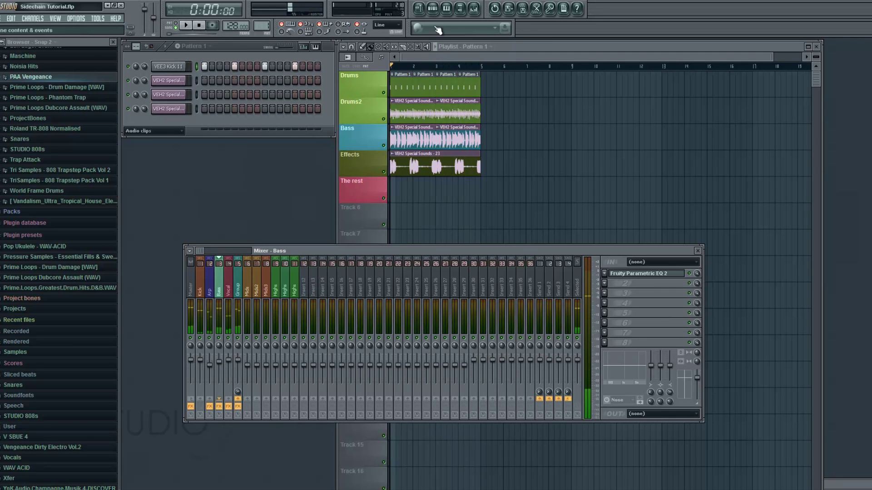